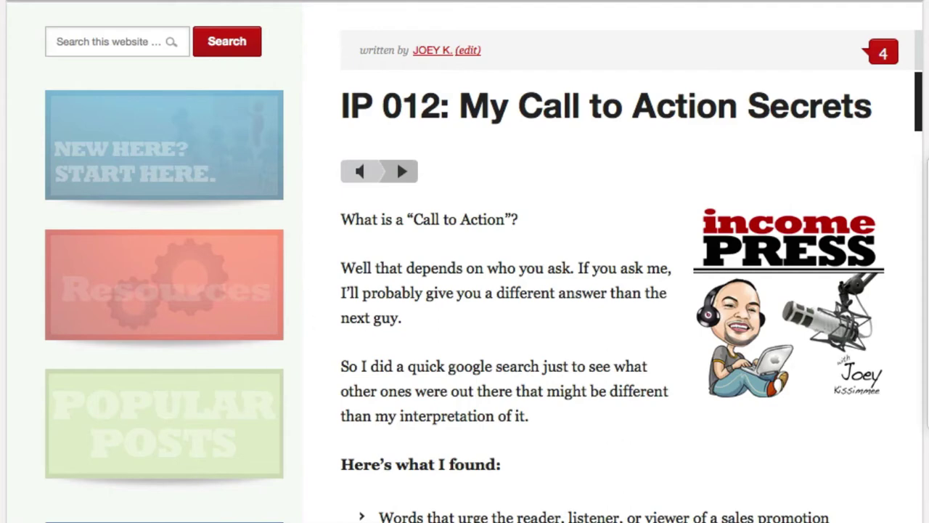
# - Switch to Finder and review the shade and solid versions of the blue, green and red button images in the post-demo folder
pyautogui.press('super+Tab')
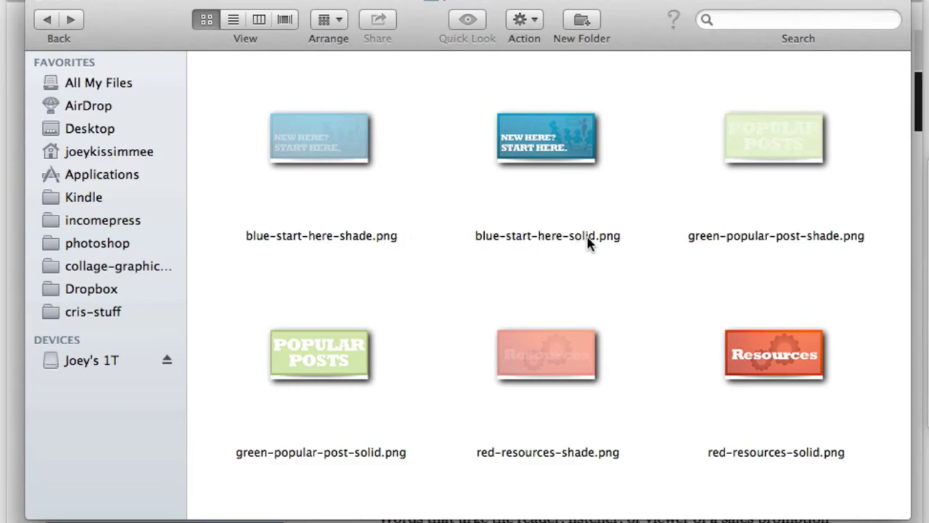
pyautogui.click(738, 243)
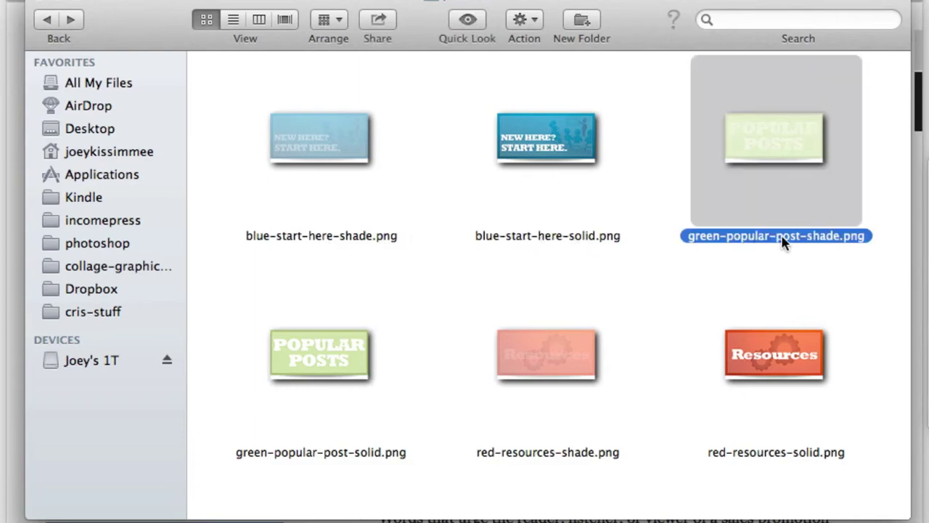
pyautogui.click(348, 371)
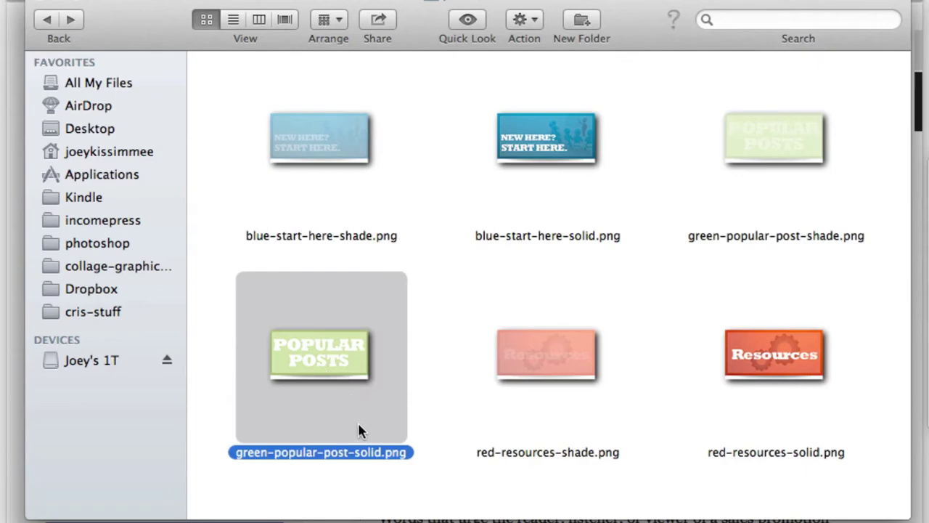
pyautogui.click(551, 373)
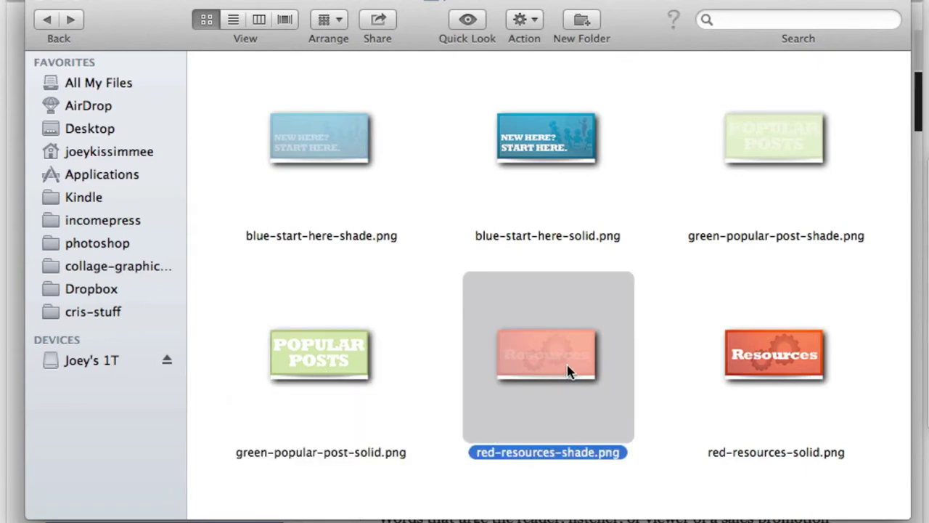
pyautogui.click(712, 312)
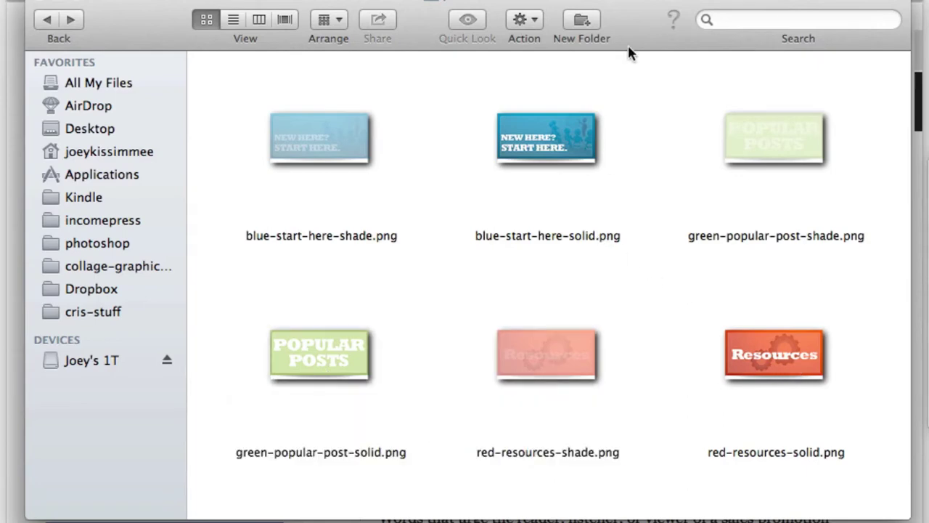
pyautogui.moveTo(632, 3); pyautogui.dragTo(338, 8)
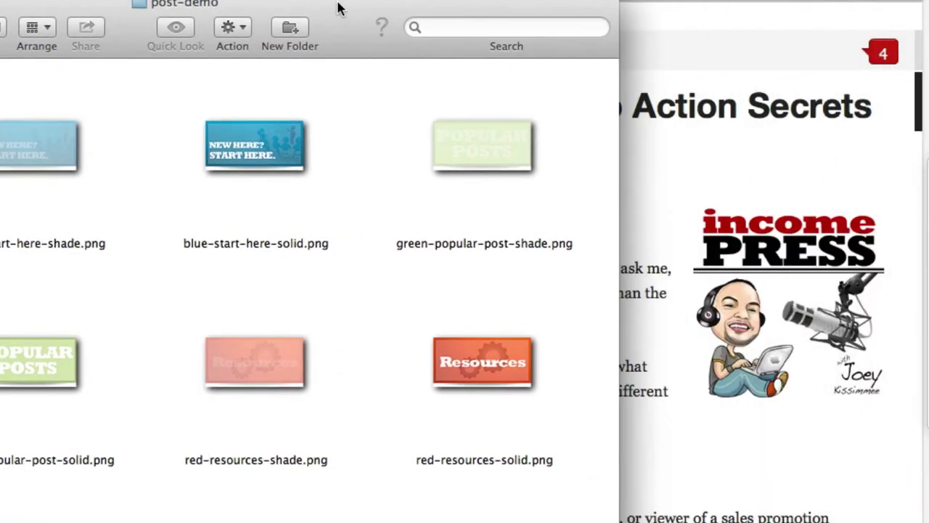
# - Upload the six shade and solid PNG button images to the WordPress media library
pyautogui.press('super+h')
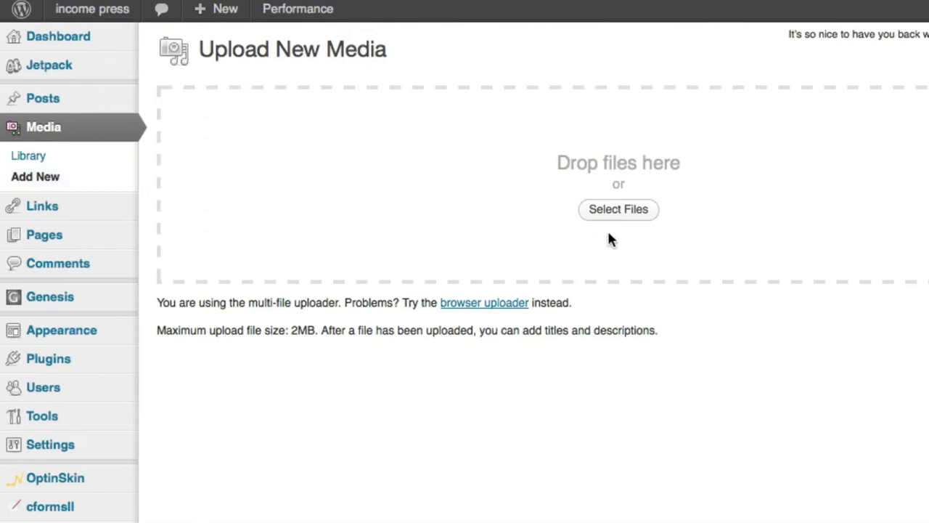
pyautogui.click(618, 209)
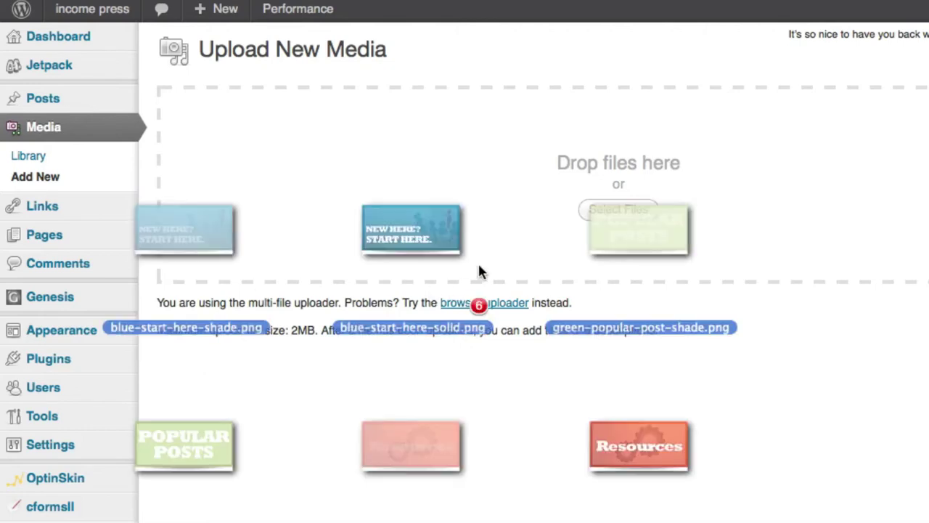
pyautogui.moveTo(479, 270); pyautogui.dragTo(626, 192)
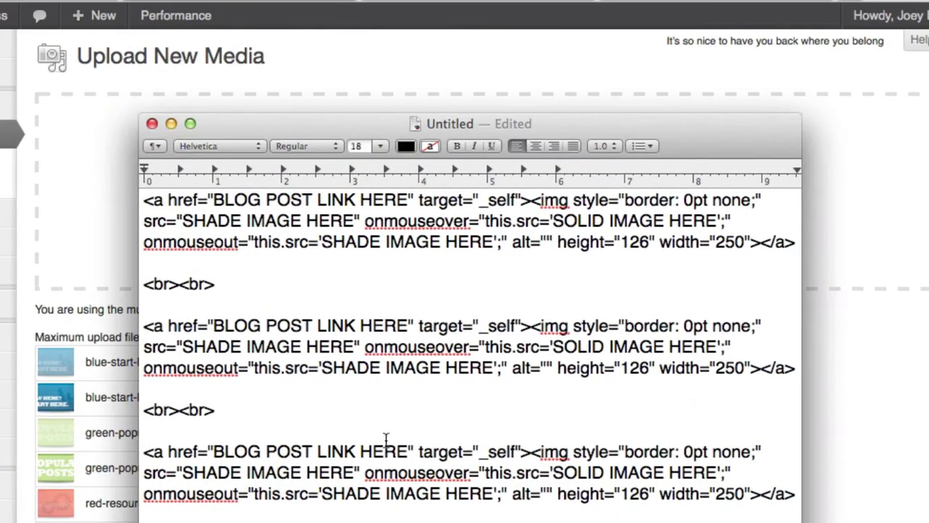
# - Copy all of the rollover image-link HTML code from the Untitled text document
pyautogui.tripleClick(385, 451)
pyautogui.press('super+a')
pyautogui.hotkey('ctrl', 'c')
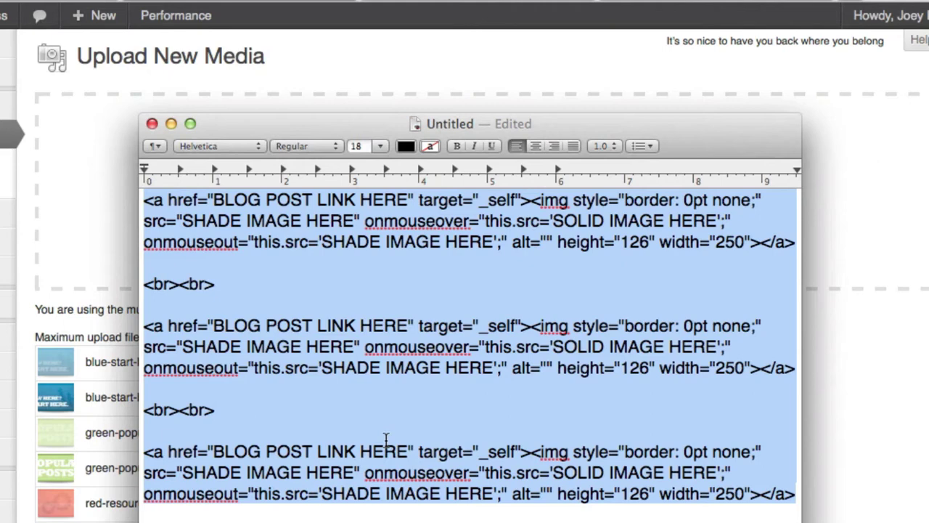
# - Return to WordPress and open the Add New Post page in a separate browser tab
pyautogui.click(359, 67)
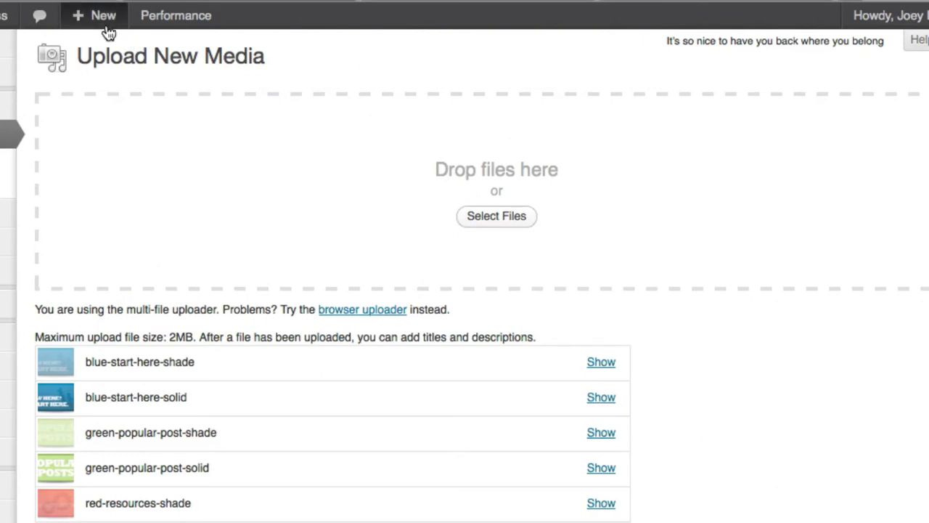
pyautogui.moveTo(94, 15)
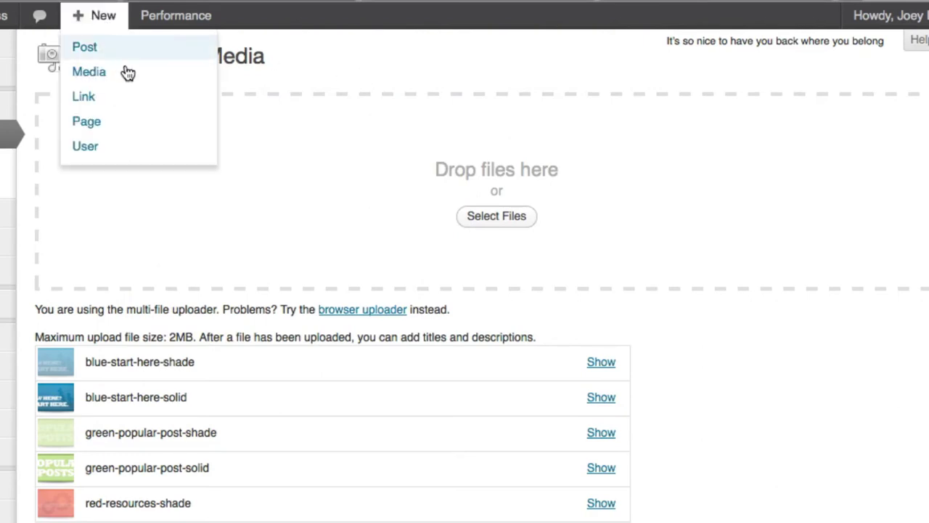
pyautogui.rightClick(89, 50)
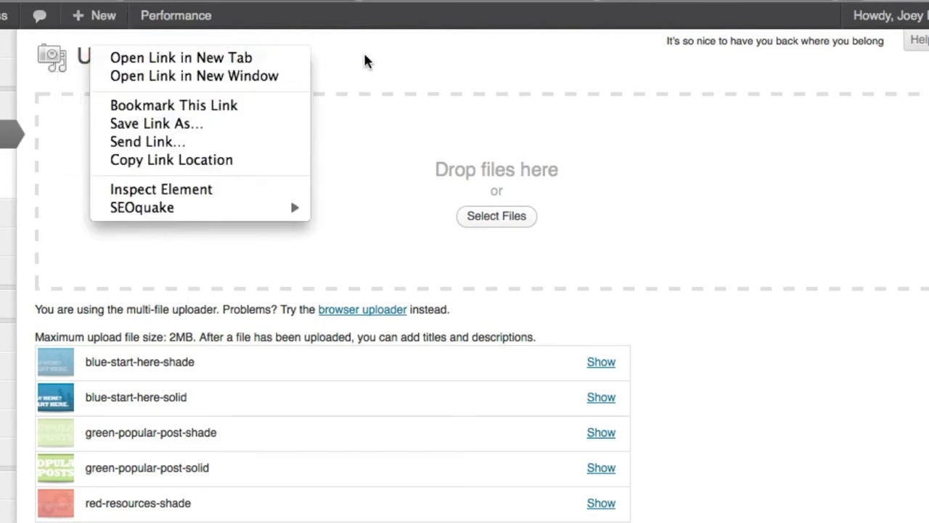
pyautogui.click(366, 76)
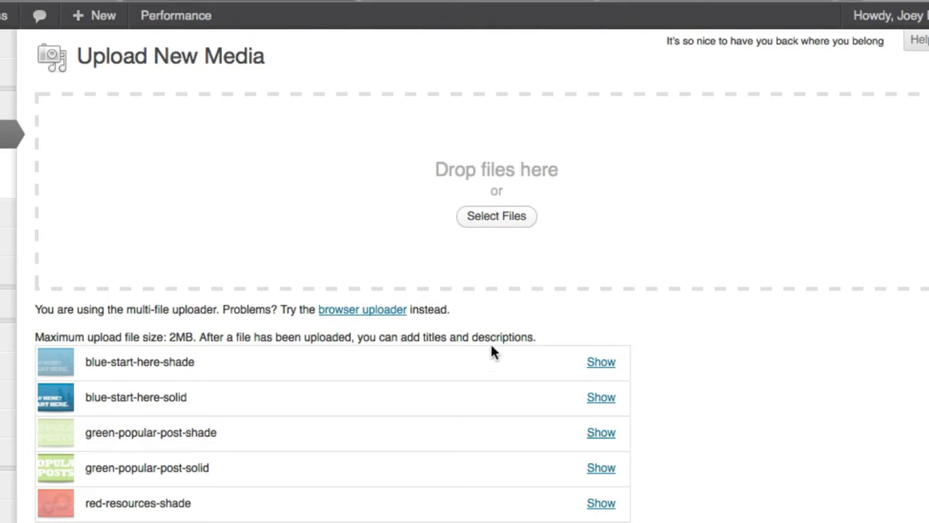
pyautogui.click(430, 3)
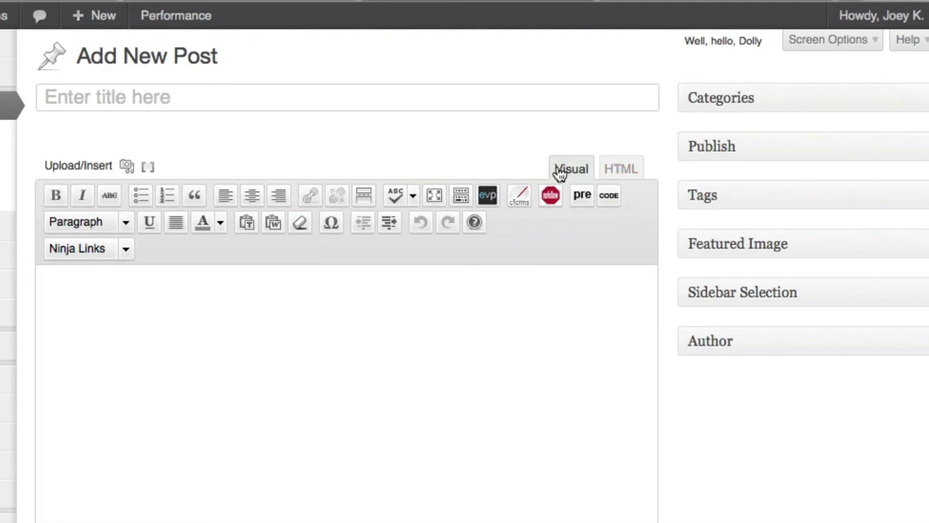
# - Paste the copied rollover code into the new post's body in HTML mode
pyautogui.click(622, 177)
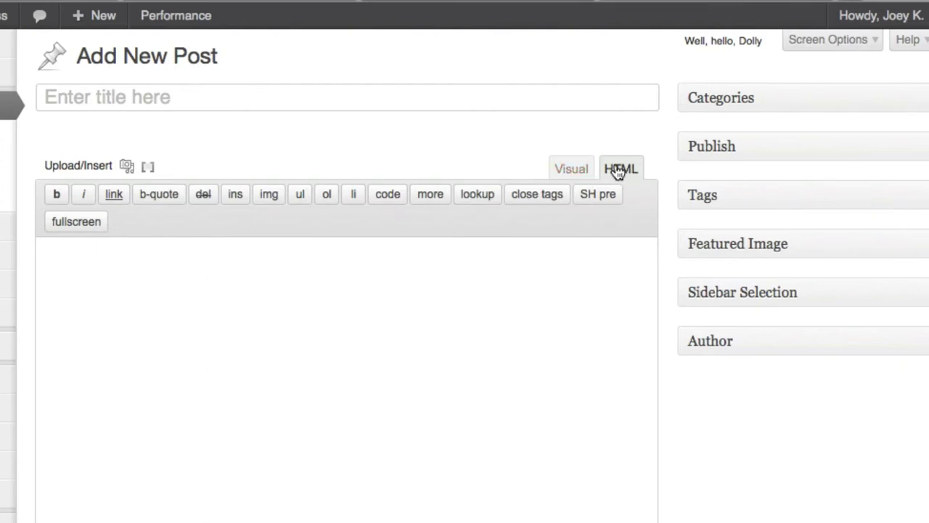
pyautogui.click(248, 324)
pyautogui.hotkey('ctrl', 'v')
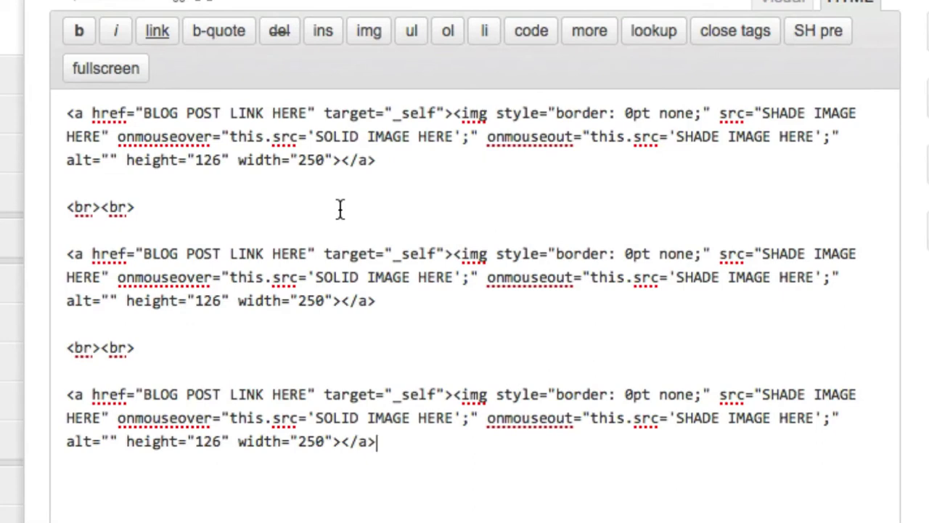
# - Examine the first image-link code block and the <br><br> spacer beneath it in the post's HTML
pyautogui.click(383, 160)
pyautogui.moveTo(380, 160); pyautogui.dragTo(67, 114)
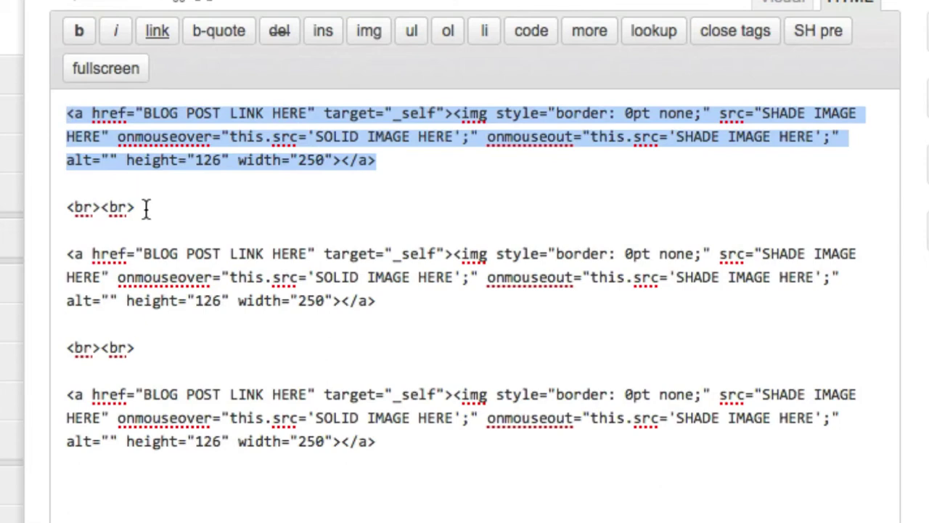
pyautogui.moveTo(143, 208); pyautogui.dragTo(68, 208)
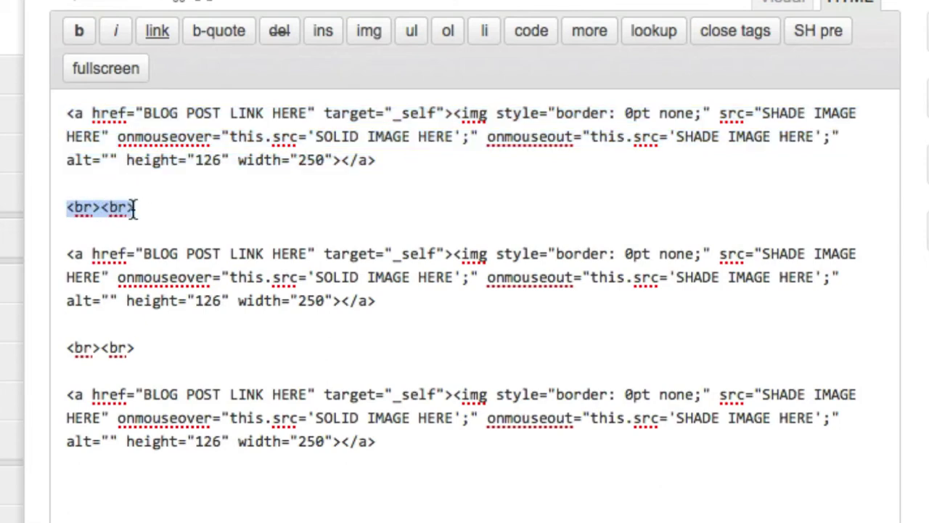
pyautogui.moveTo(382, 161); pyautogui.dragTo(67, 111)
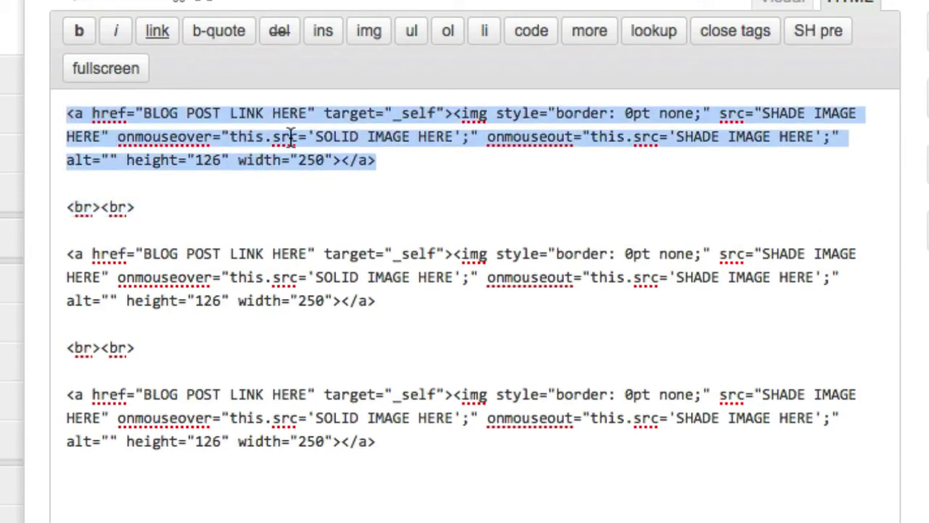
pyautogui.click(378, 156)
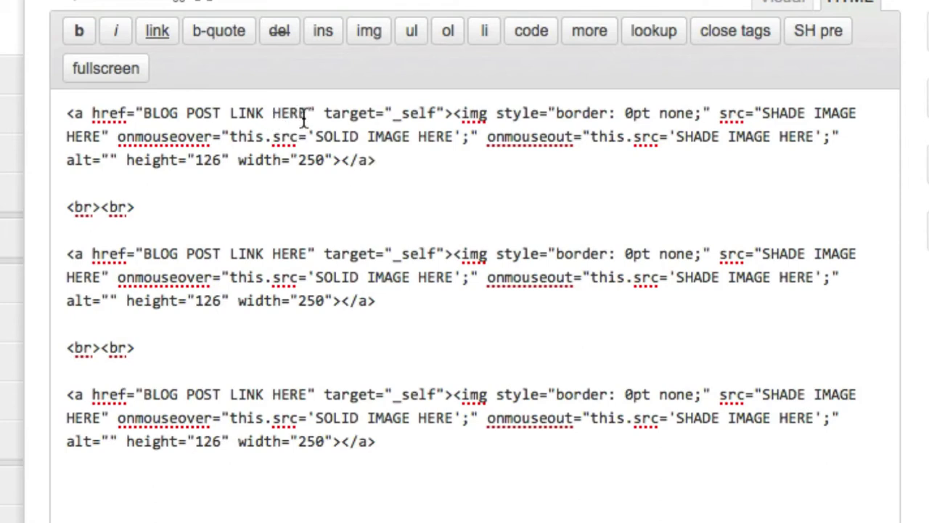
# - Copy the web address of the "IP 012: My Call to Action Secrets" post for the first block's link
pyautogui.moveTo(308, 116); pyautogui.dragTo(147, 120)
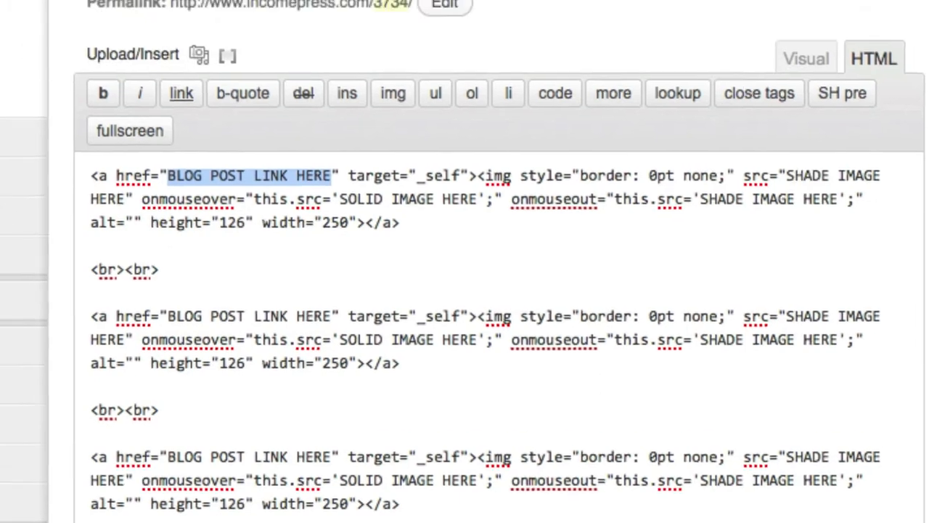
pyautogui.click(228, 161)
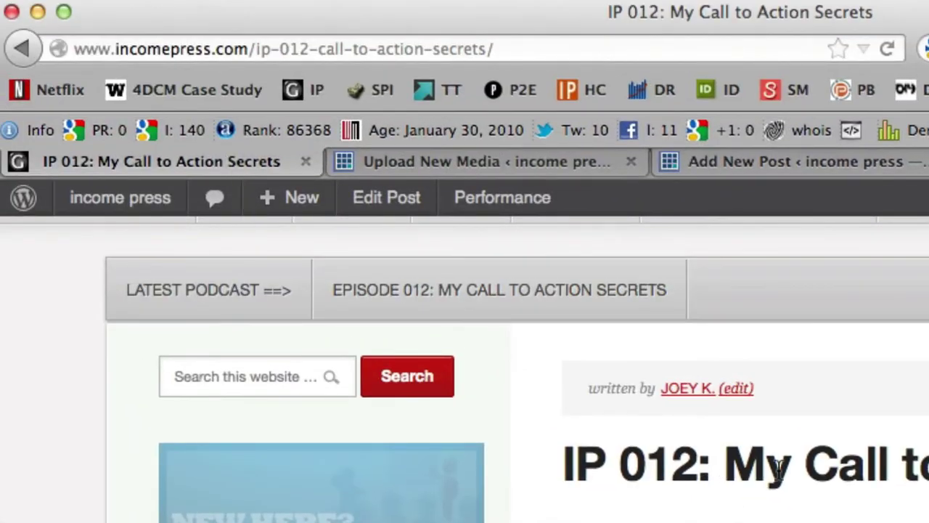
pyautogui.click(474, 42)
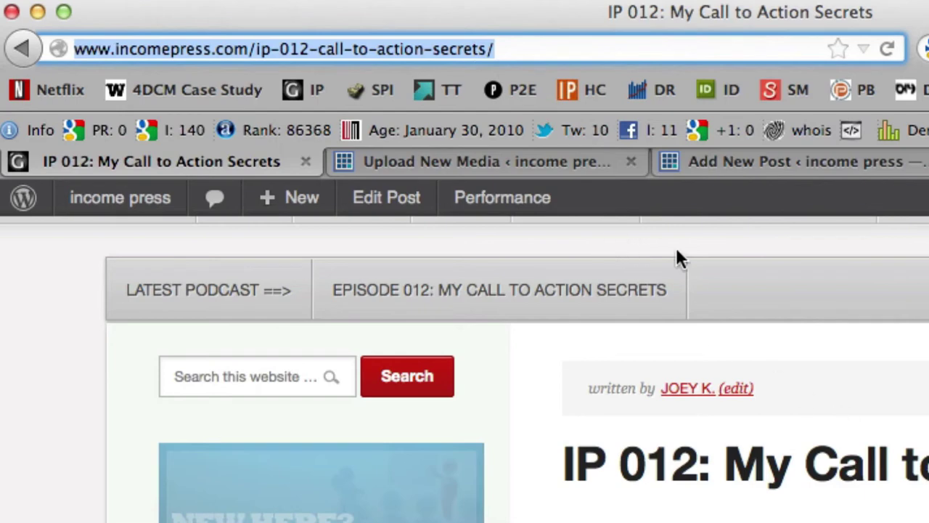
pyautogui.doubleClick(414, 45)
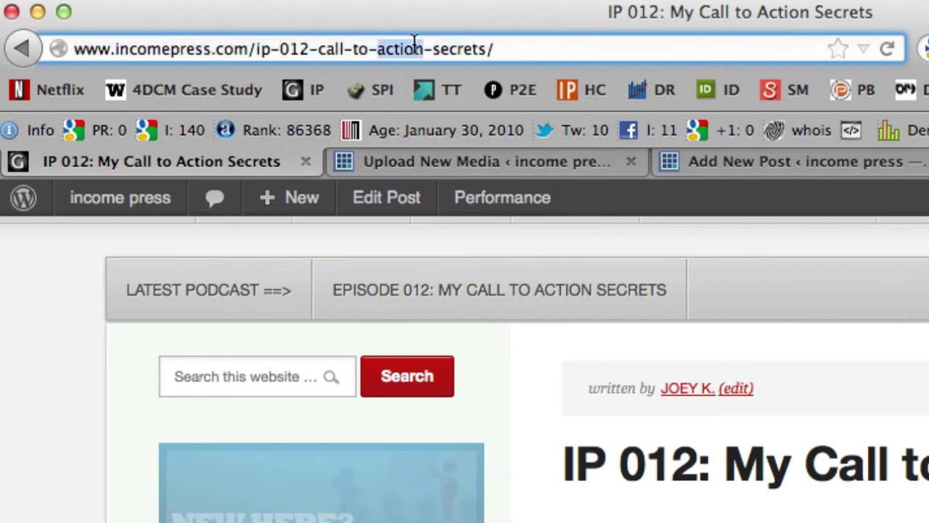
pyautogui.click(415, 42)
pyautogui.hotkey('ctrl', 'c')
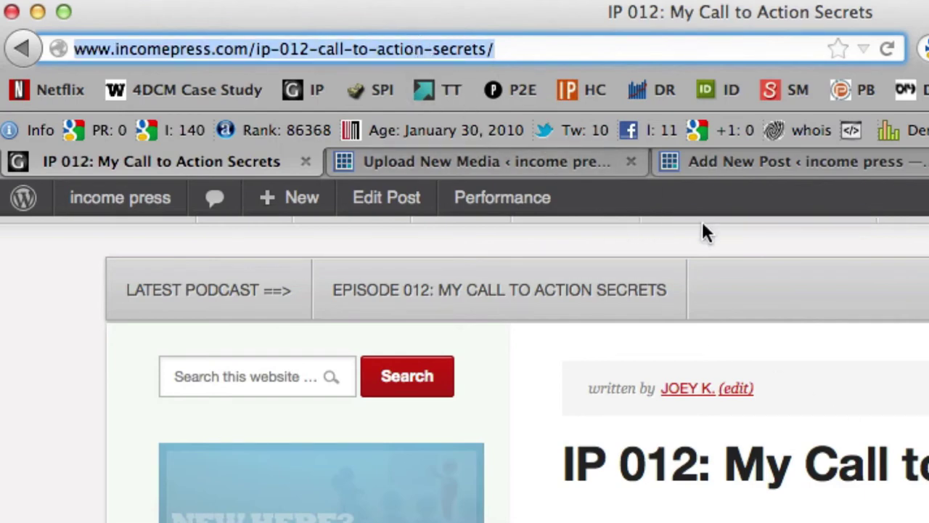
pyautogui.click(760, 160)
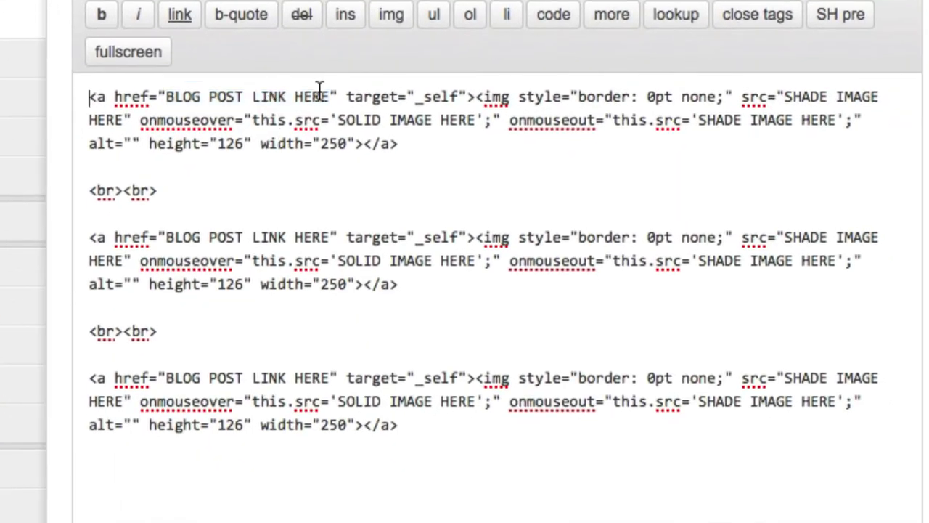
pyautogui.moveTo(331, 96); pyautogui.dragTo(167, 97)
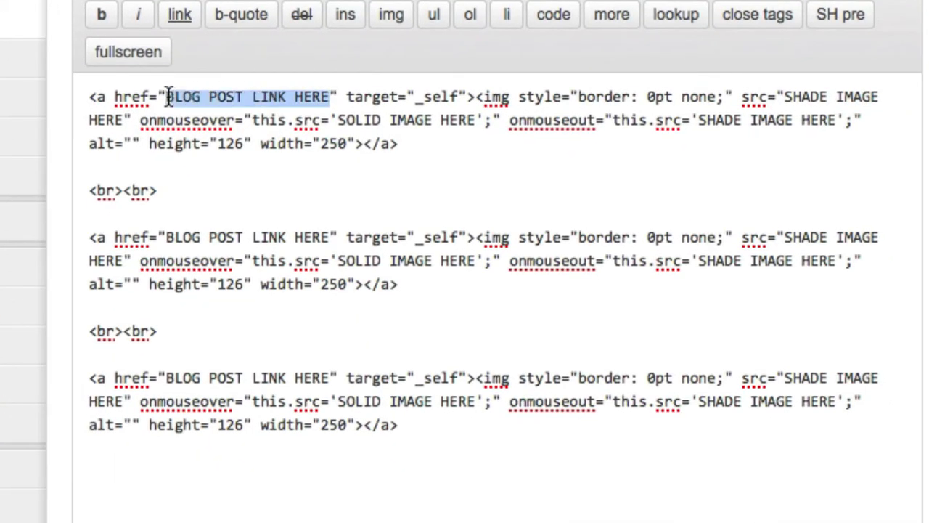
pyautogui.press('BackSpace')
pyautogui.hotkey('ctrl', 'v')
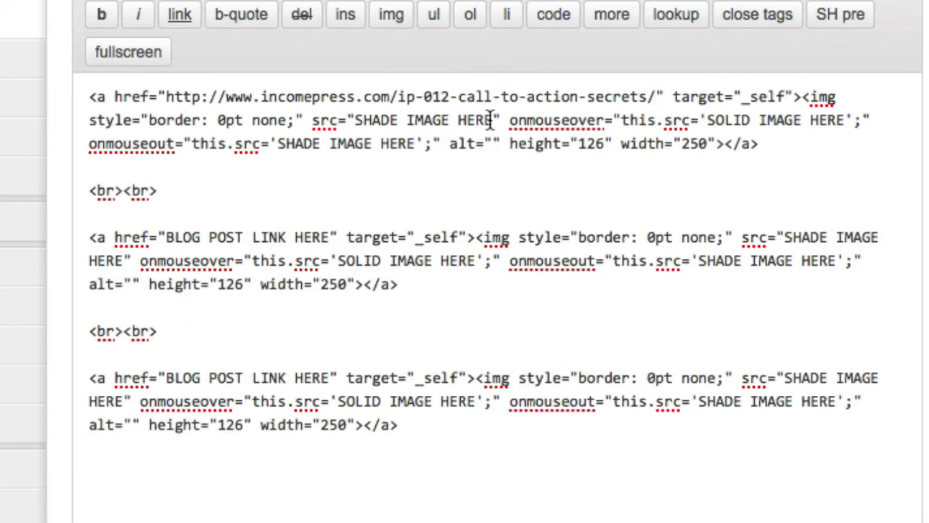
# - Copy the file URL of the uploaded blue-start-here-shade image for the src placeholder SHADE IMAGE HERE in the first code block
pyautogui.moveTo(492, 121); pyautogui.dragTo(357, 123)
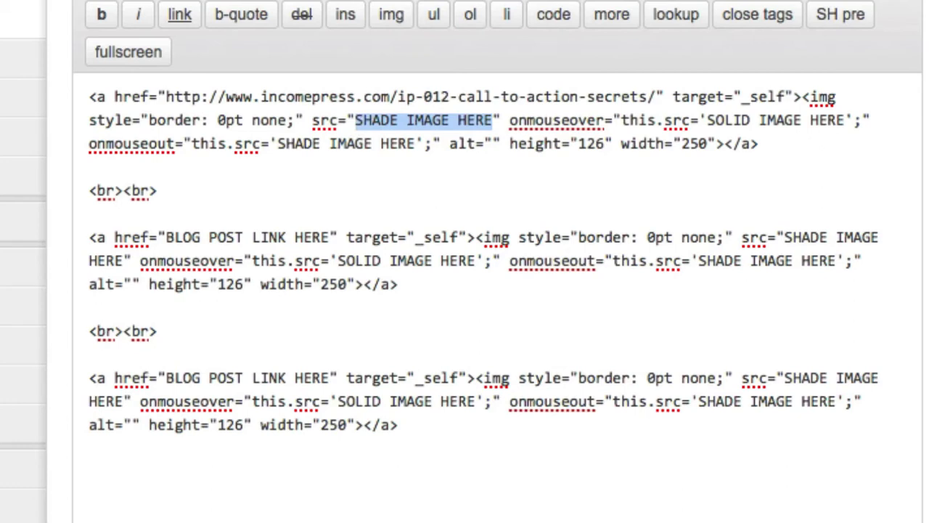
pyautogui.hotkey('ctrl', 'Tab')
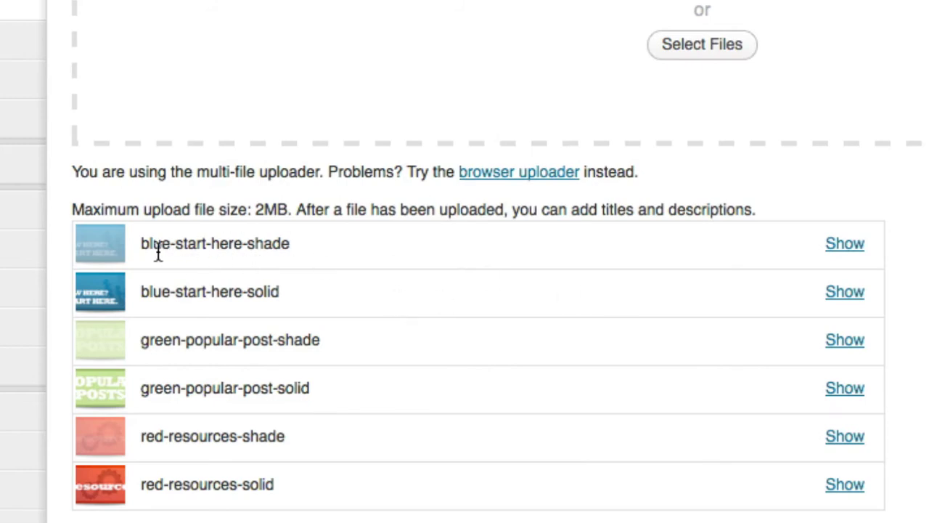
pyautogui.moveTo(290, 245); pyautogui.dragTo(248, 241)
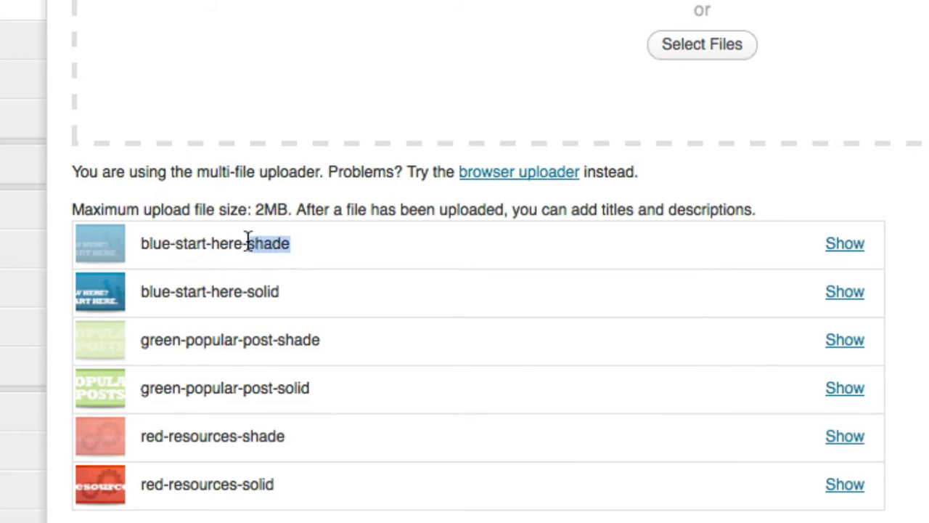
pyautogui.click(835, 247)
pyautogui.scroll(-8, 711, 29)
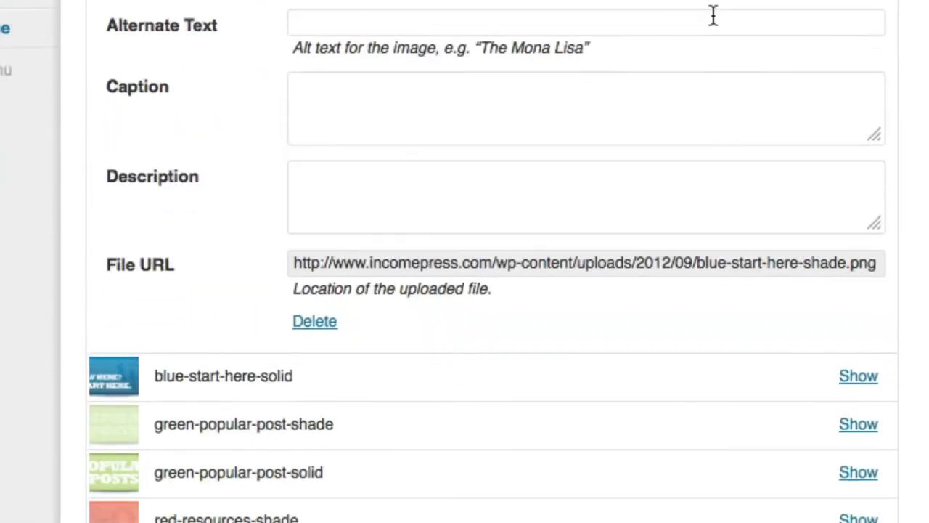
pyautogui.scroll(-1, 712, 16)
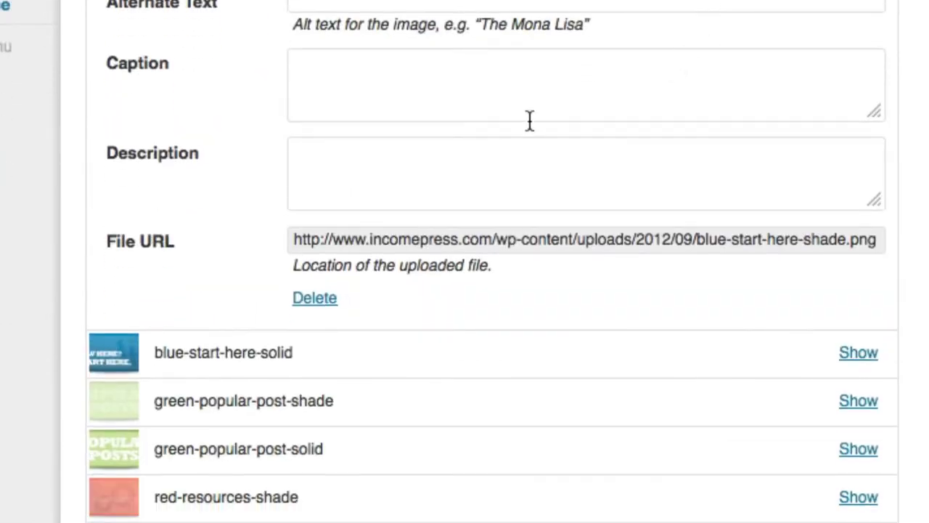
pyautogui.tripleClick(446, 242)
pyautogui.hotkey('ctrl', 'c')
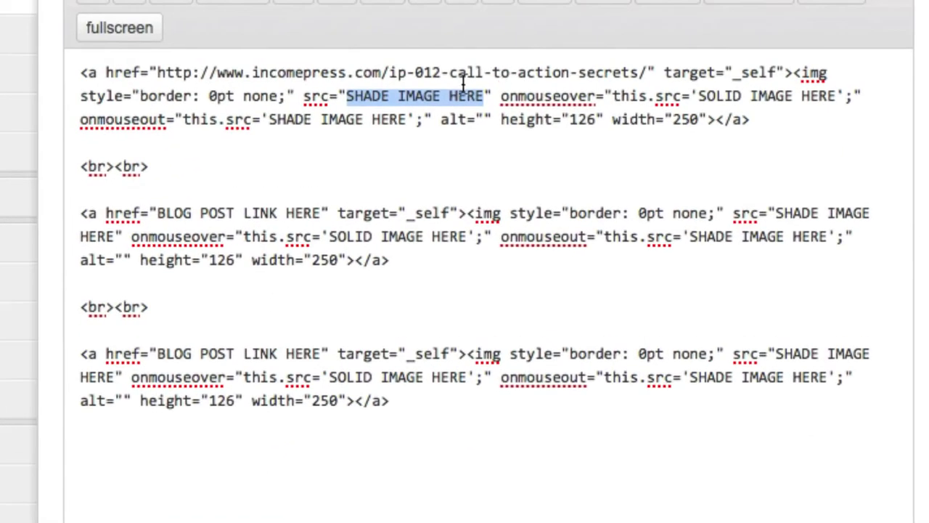
pyautogui.click(458, 93)
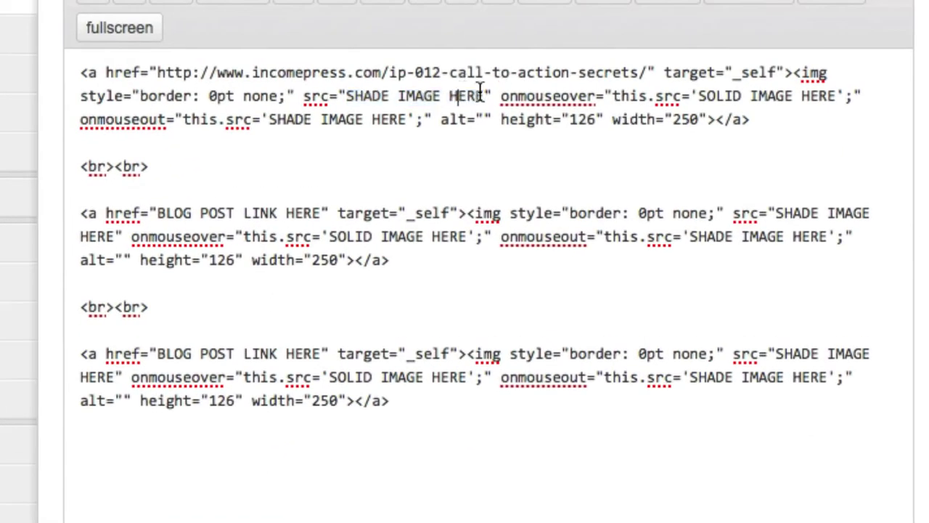
pyautogui.moveTo(483, 96); pyautogui.dragTo(347, 100)
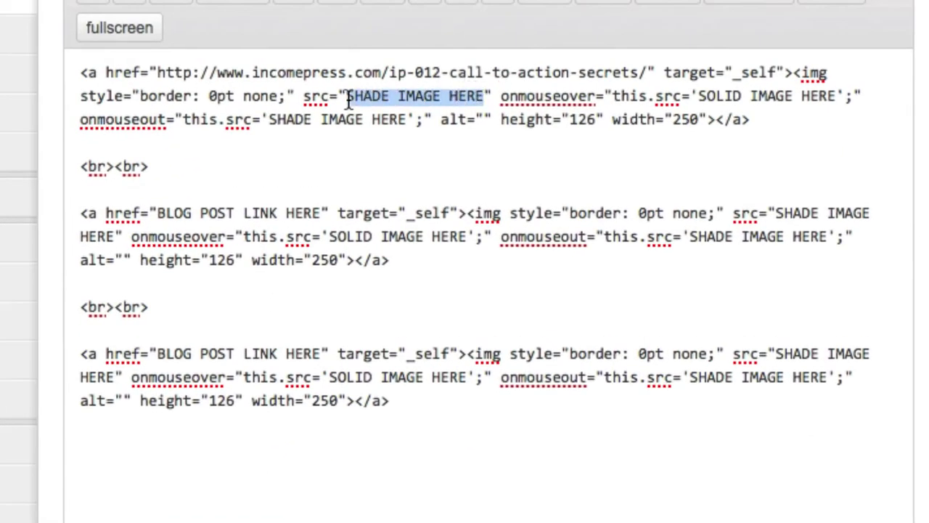
pyautogui.press('BackSpace')
pyautogui.hotkey('ctrl', 'v')
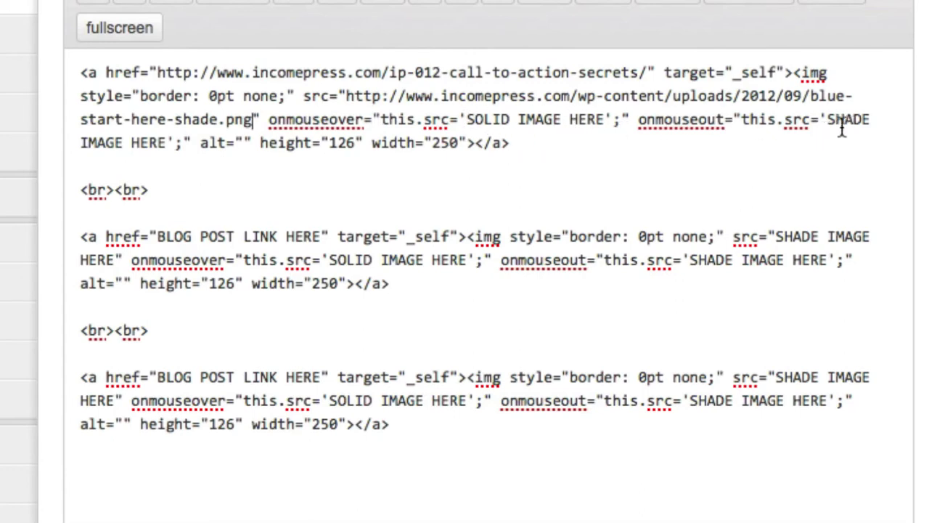
pyautogui.moveTo(828, 120); pyautogui.dragTo(163, 149)
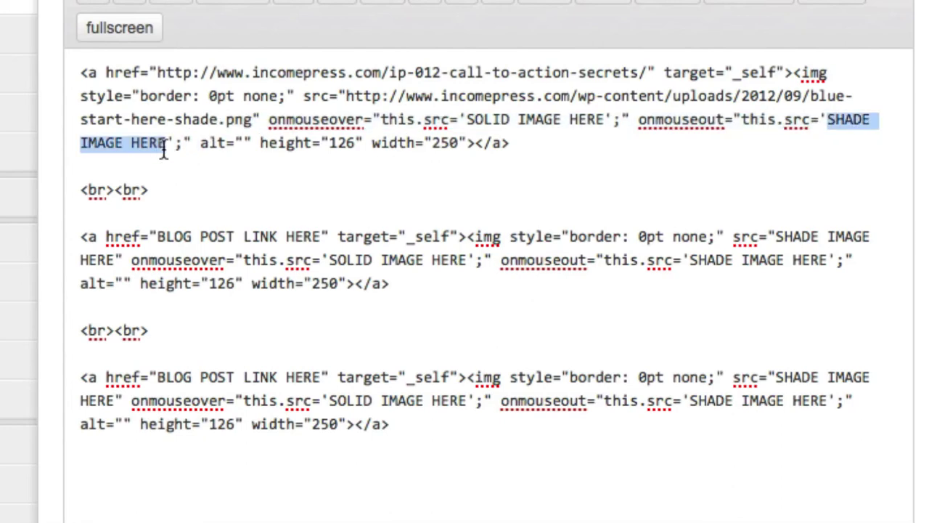
pyautogui.press('BackSpace')
pyautogui.hotkey('ctrl', 'v')
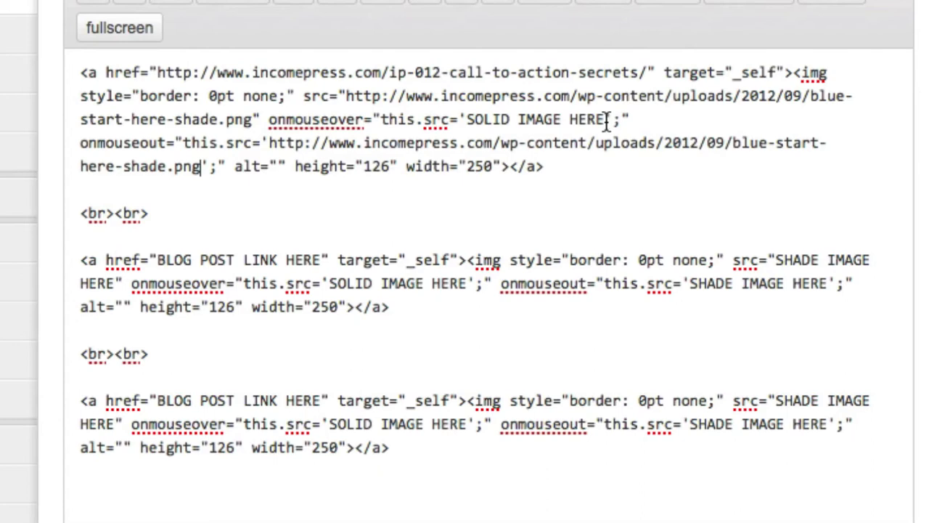
# - Copy the file URL of the uploaded blue-start-here-solid image for the first block's onmouseover placeholder
pyautogui.moveTo(604, 119); pyautogui.dragTo(470, 125)
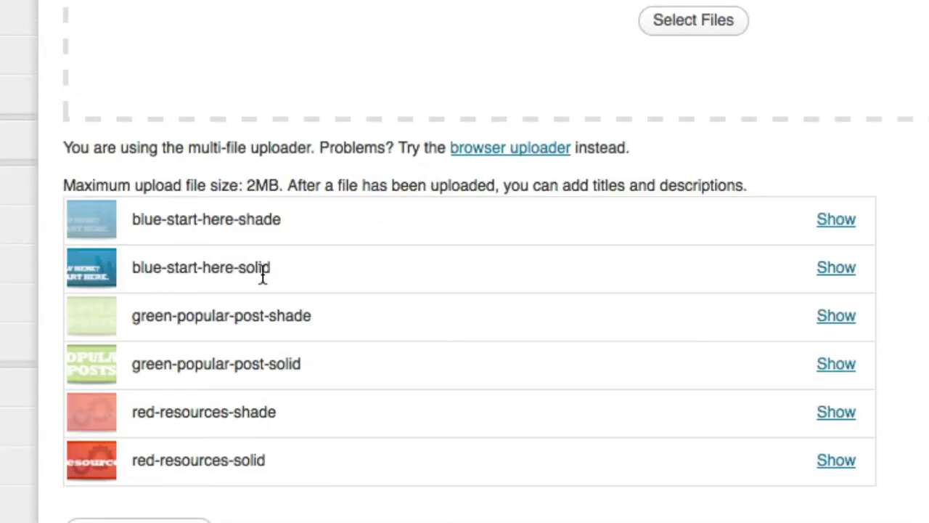
pyautogui.click(839, 268)
pyautogui.scroll(-5, 733, 317)
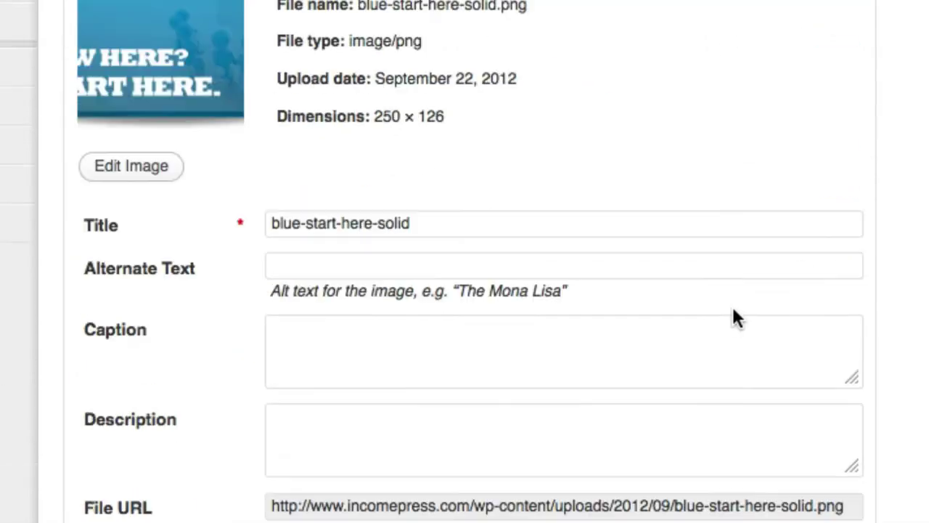
pyautogui.scroll(-1, 732, 317)
pyautogui.click(680, 488)
pyautogui.press('super+c')
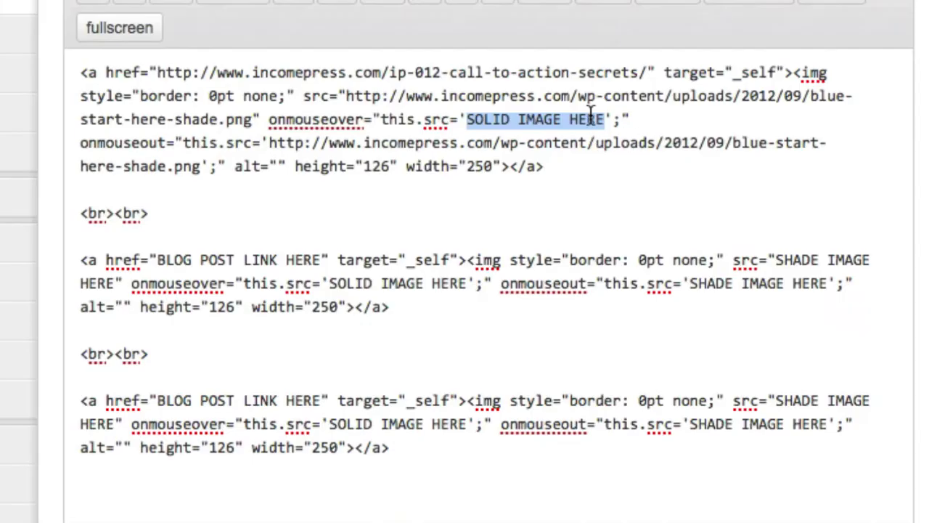
pyautogui.click(590, 118)
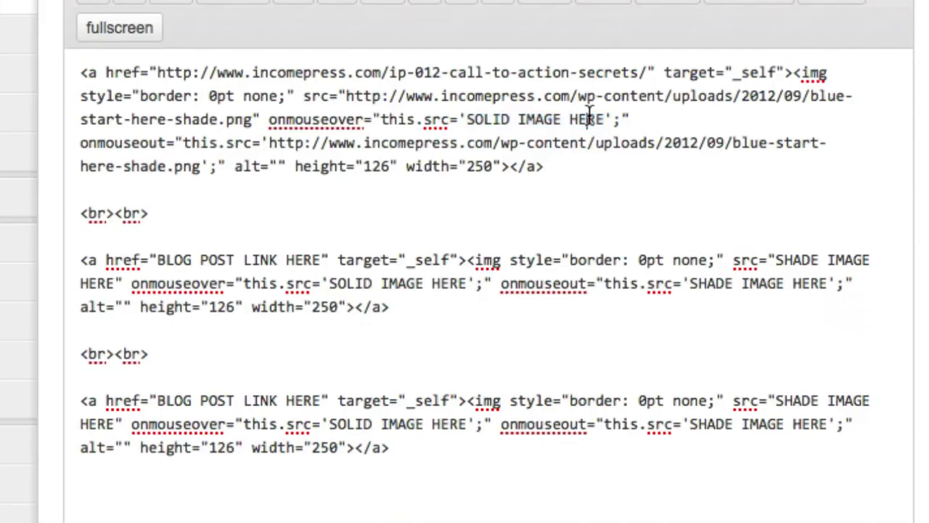
pyautogui.moveTo(605, 120); pyautogui.dragTo(468, 124)
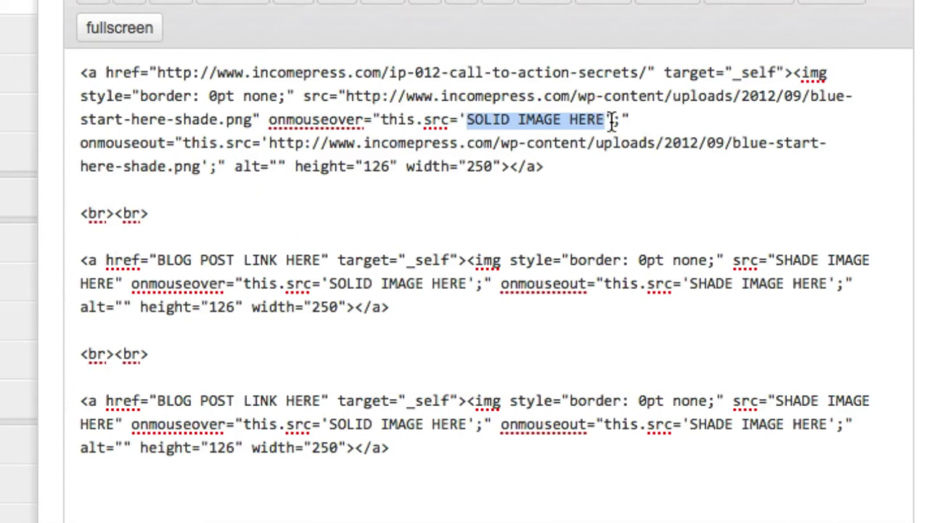
pyautogui.press('BackSpace')
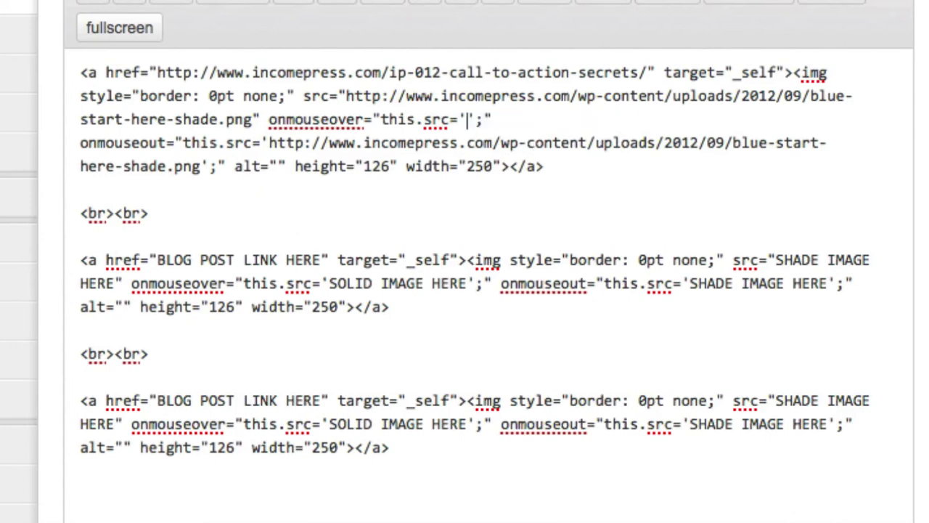
pyautogui.press('super+v')
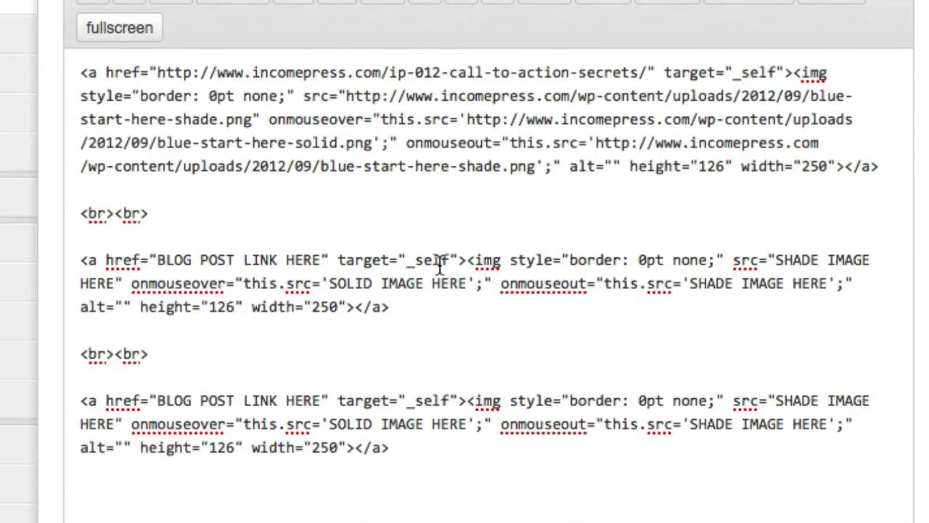
# - Copy the post's entire HTML code, covering all three image-link blocks and the spacers between them
pyautogui.moveTo(390, 307); pyautogui.dragTo(80, 260)
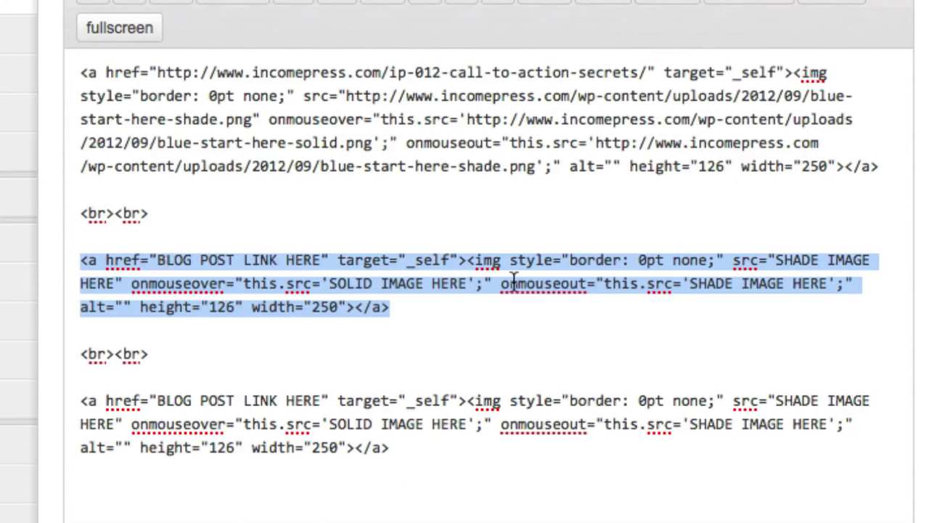
pyautogui.moveTo(397, 448); pyautogui.dragTo(82, 403)
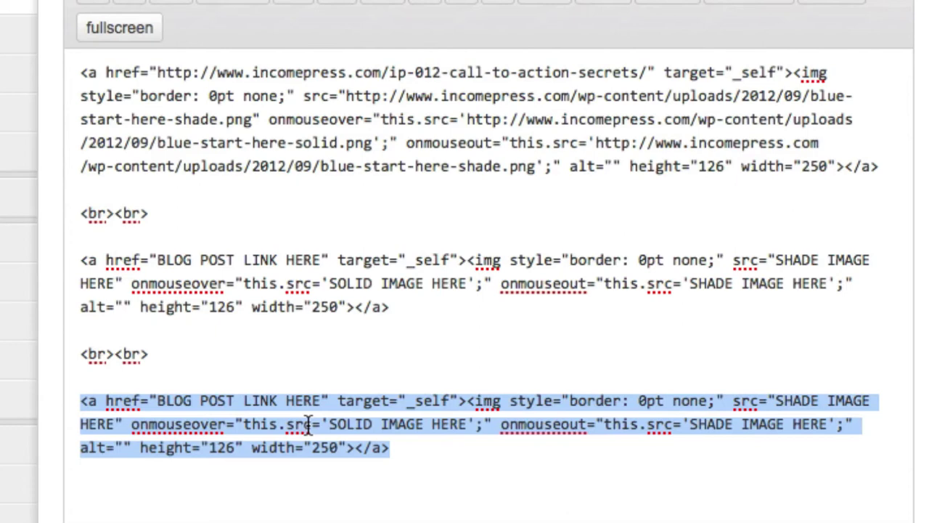
pyautogui.press('super+a')
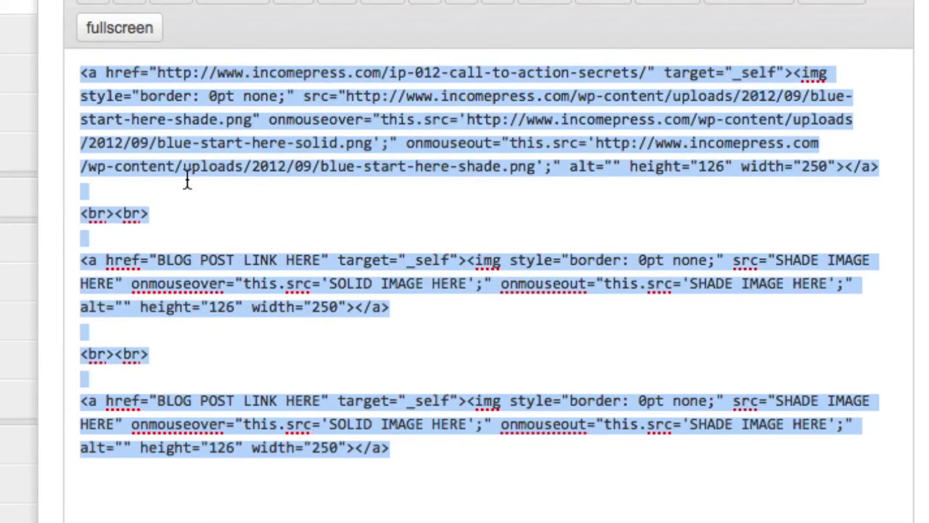
pyautogui.rightClick(195, 288)
pyautogui.click(288, 441)
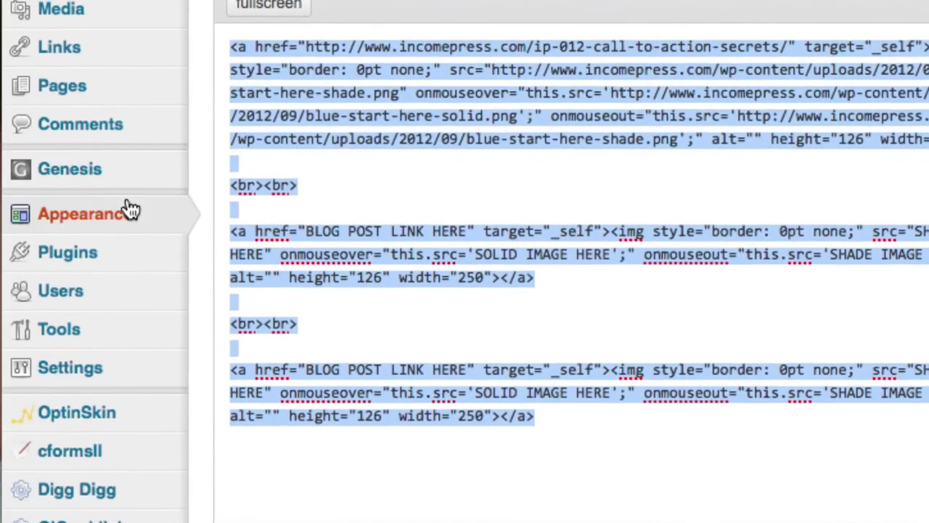
# - Open the site's widget settings and review the widgets listed in the expanded Primary Sidebar
pyautogui.moveTo(138, 216)
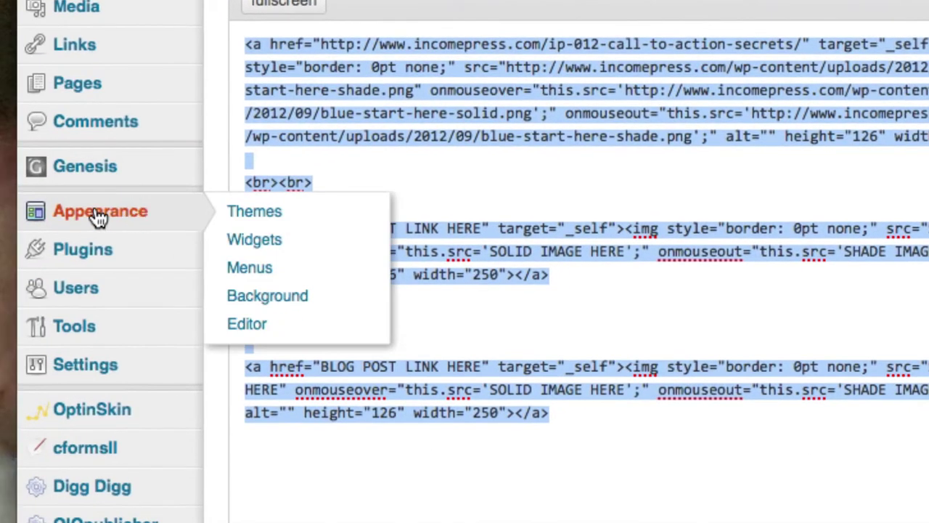
pyautogui.click(264, 247)
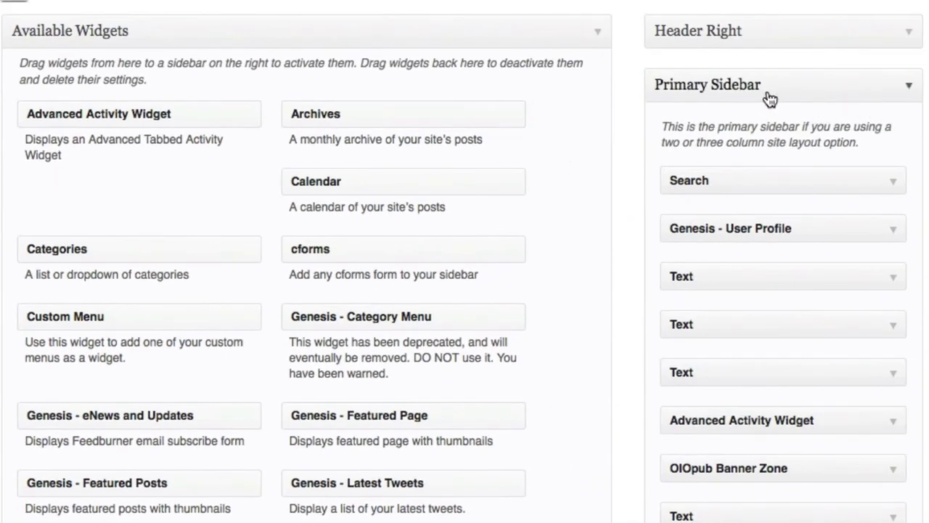
pyautogui.click(908, 88)
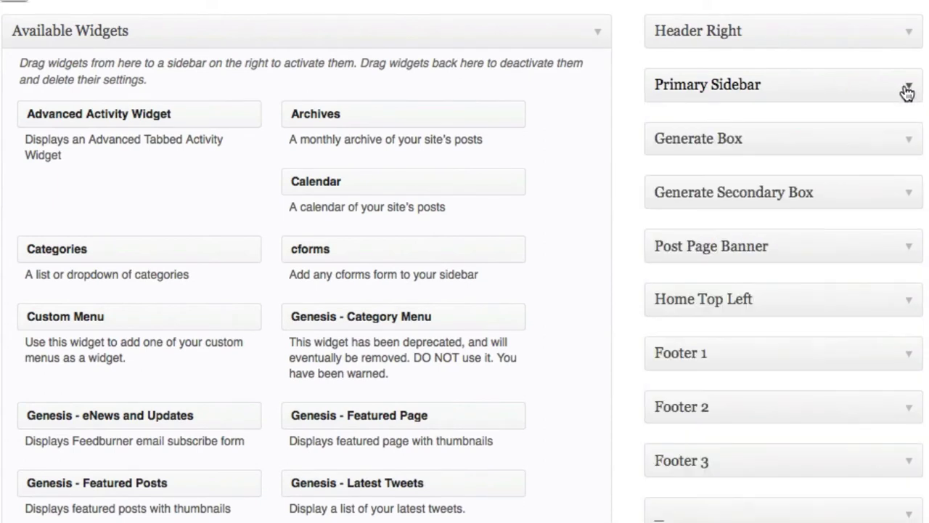
pyautogui.click(908, 90)
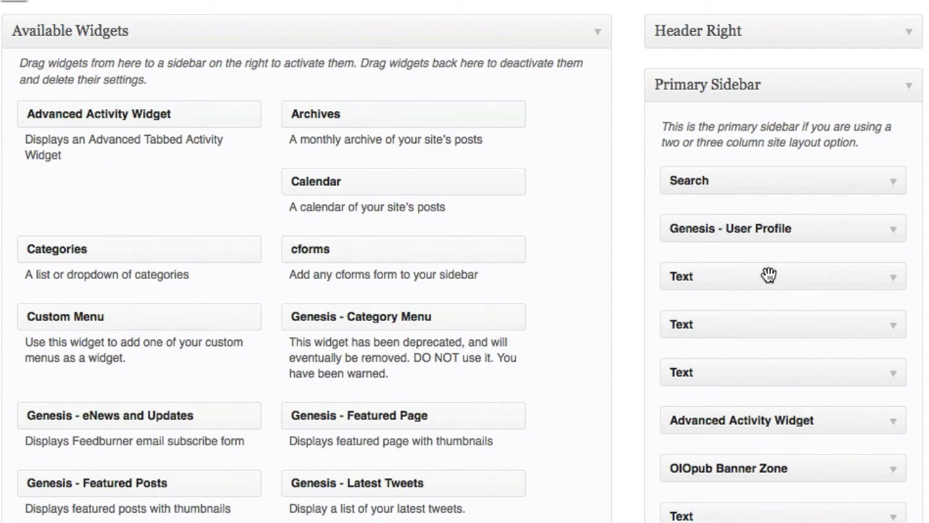
pyautogui.scroll(-5, 564, 264)
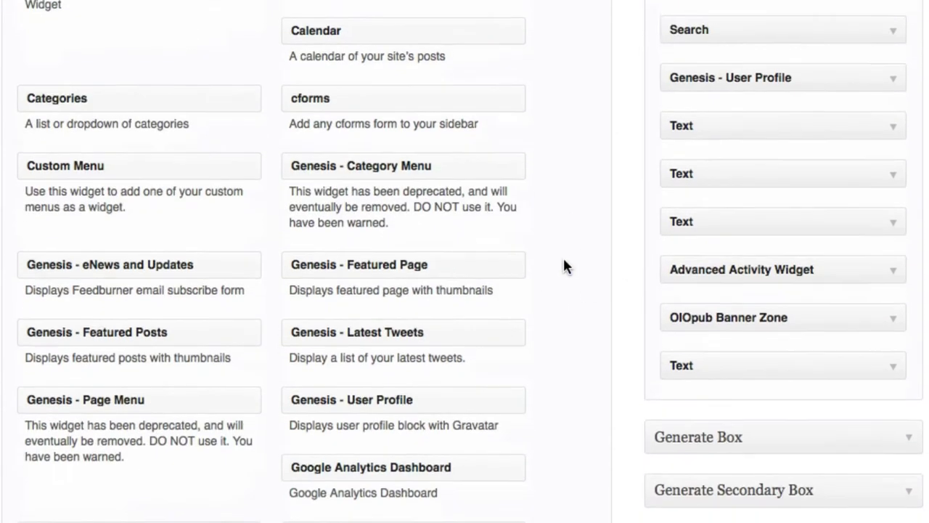
pyautogui.scroll(5, 564, 264)
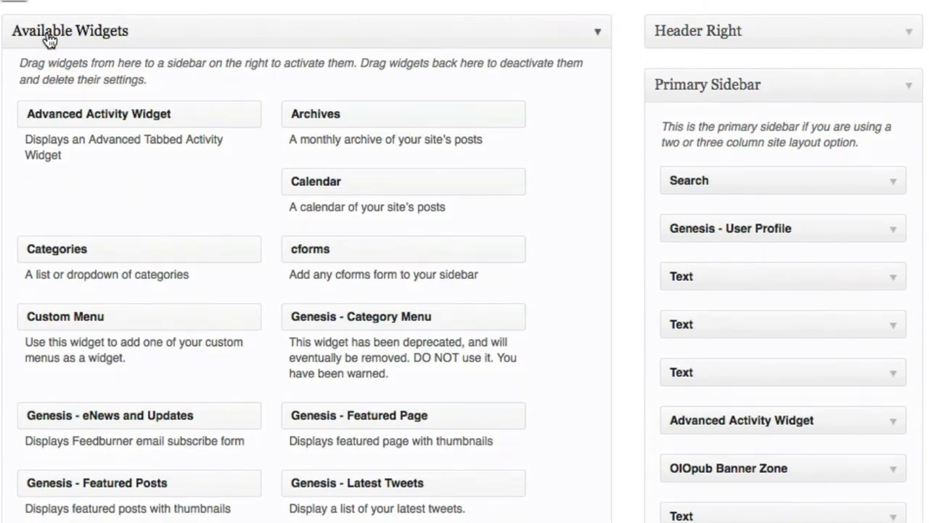
# - Add a Text widget from the available widgets to the Primary Sidebar
pyautogui.scroll(-15, 308, 232)
pyautogui.scroll(-3, 308, 232)
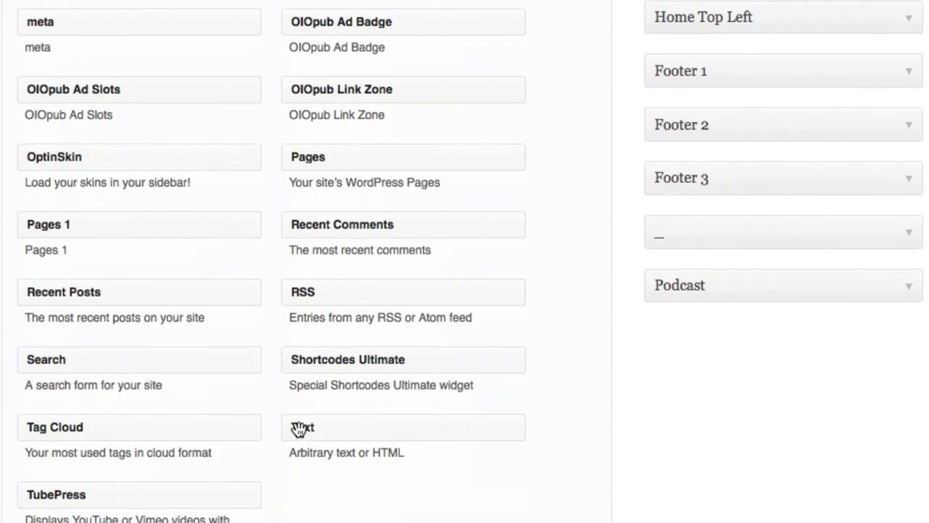
pyautogui.moveTo(300, 429); pyautogui.dragTo(674, 201)
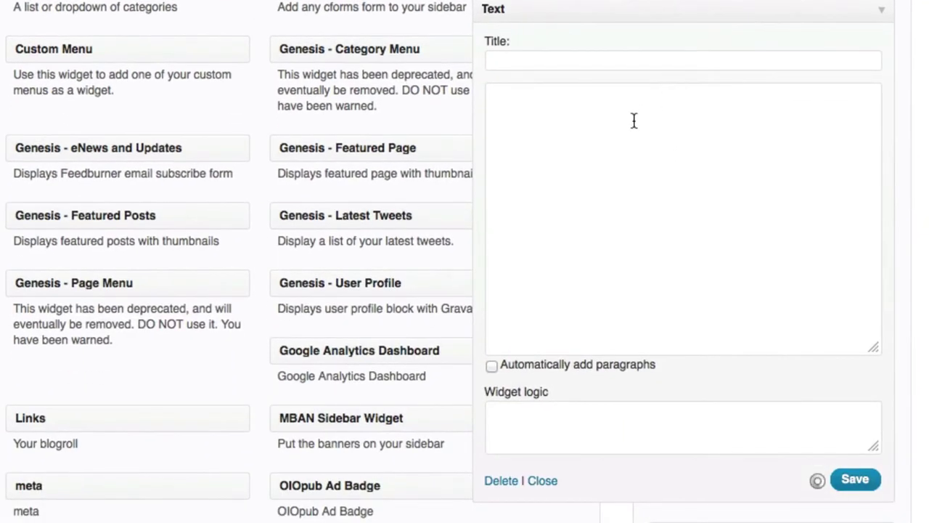
# - Paste the copied button HTML into the new Text widget's content and save the widget
pyautogui.click(630, 125)
pyautogui.hotkey('ctrl', 'v')
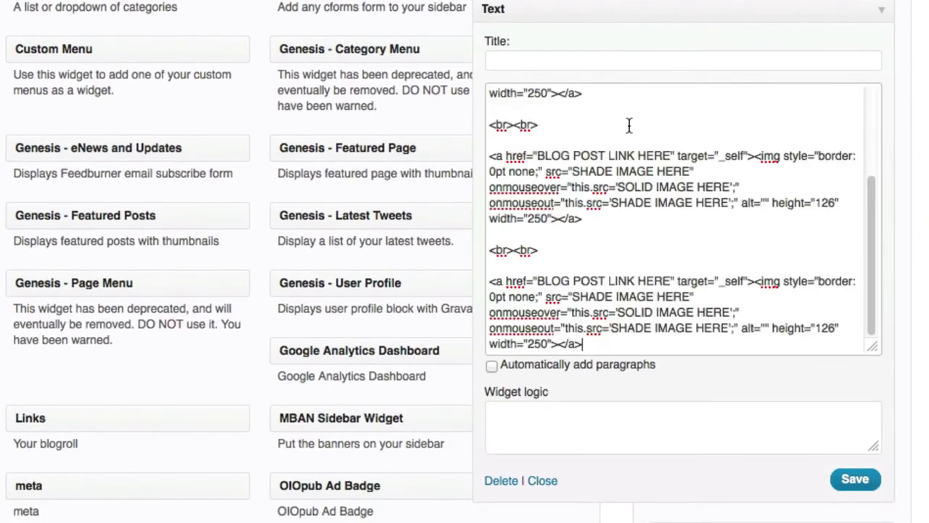
pyautogui.scroll(3, 617, 257)
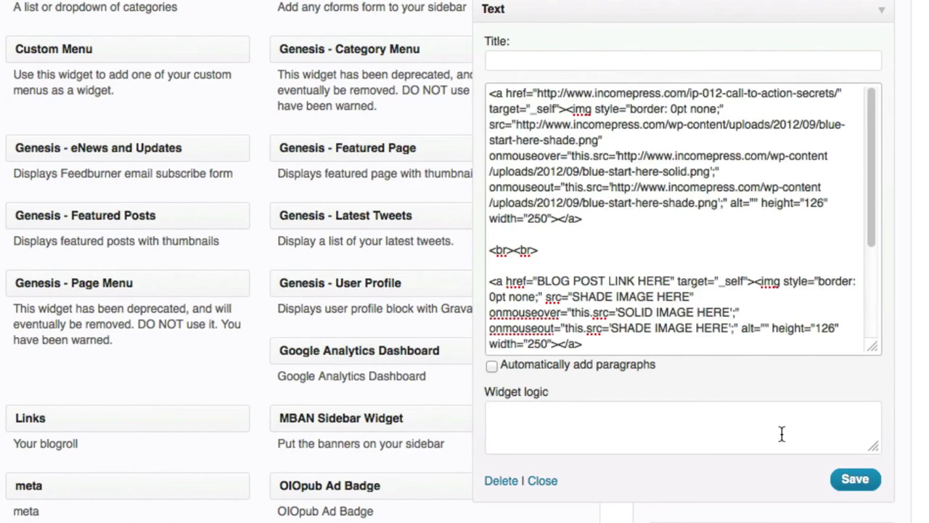
pyautogui.click(857, 482)
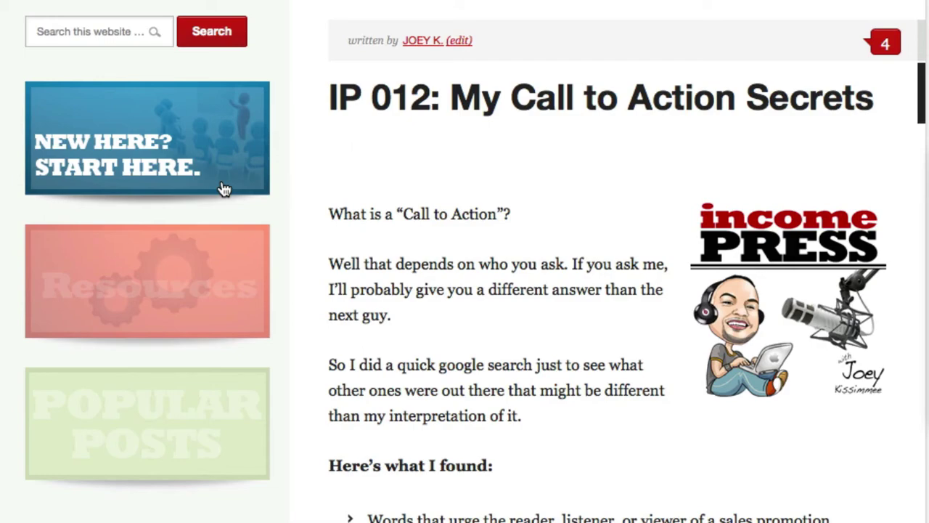
# - Test the blue "New Here? Start Here." sidebar button on the live site by following its link
pyautogui.click(224, 189)
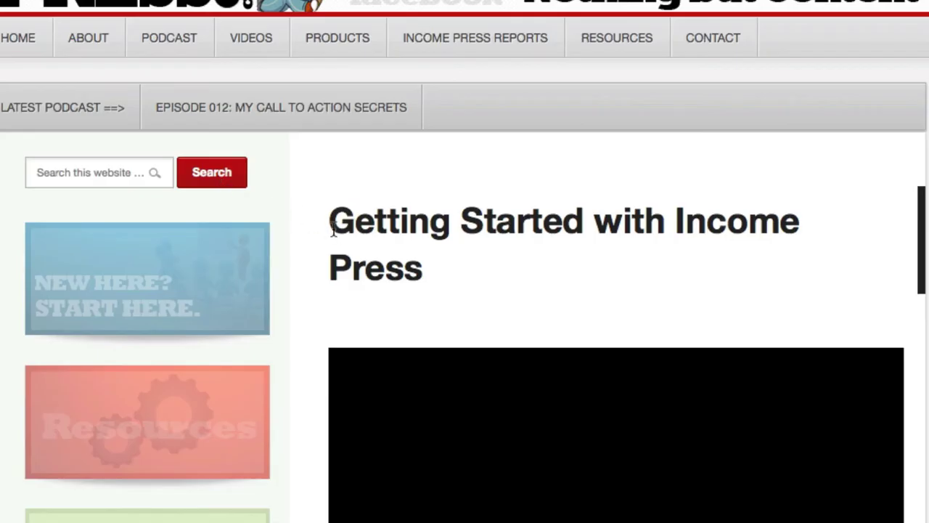
pyautogui.scroll(-4, 332, 227)
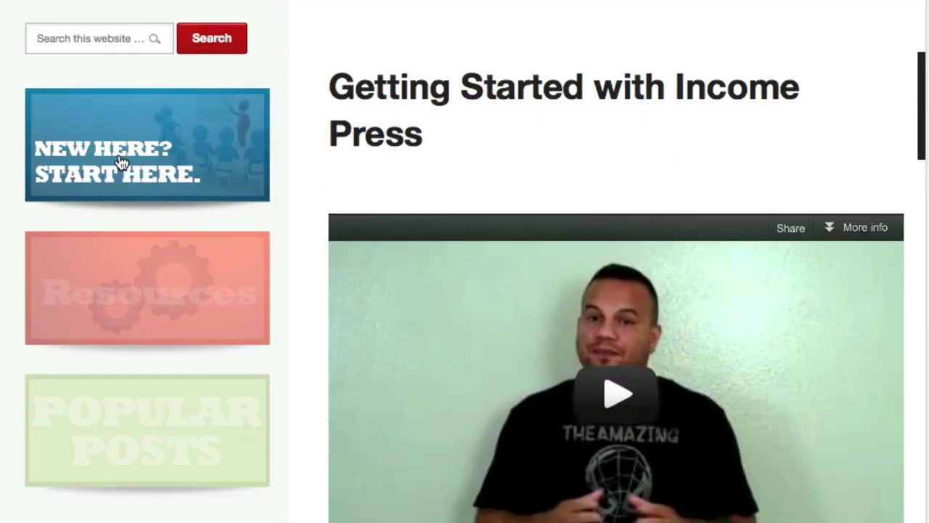